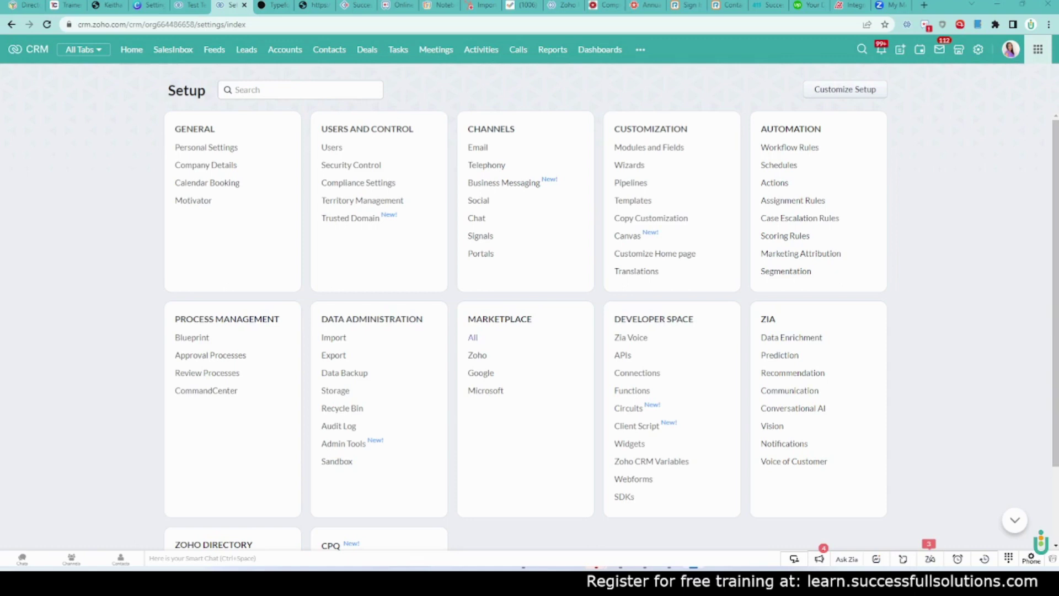
# Search the Marketplace's All extensions for 'zoom', open Zoom for Zoho CRM and start its activation.
pyautogui.click(473, 337)
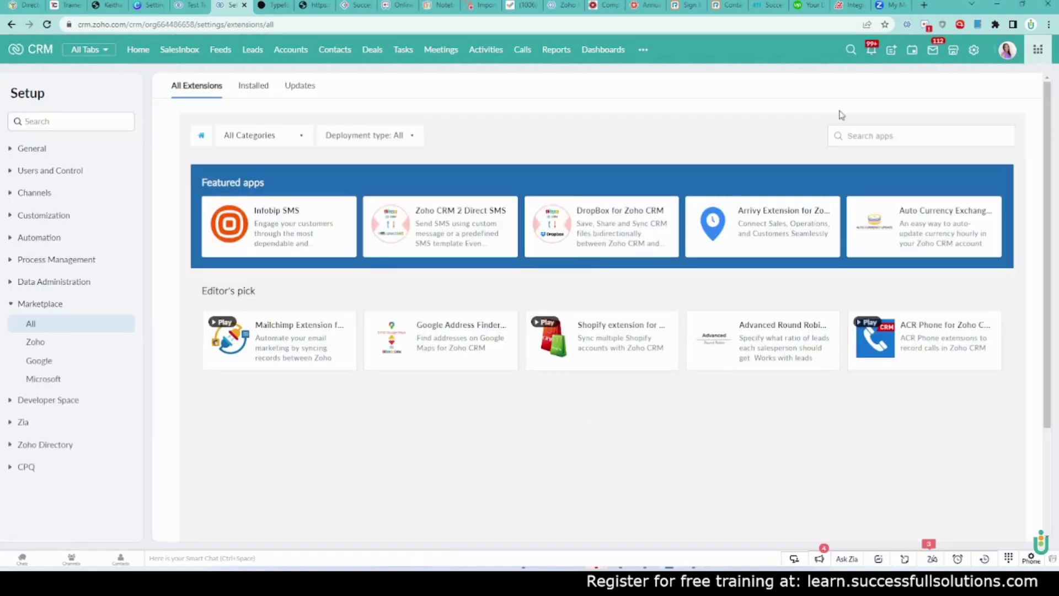
pyautogui.click(911, 138)
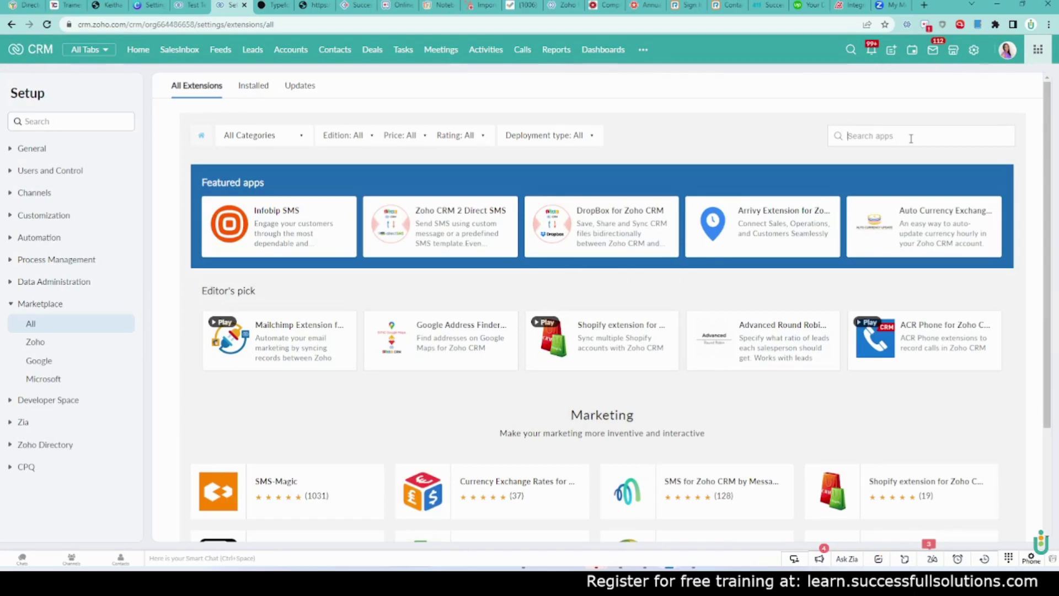
pyautogui.write('zoom')
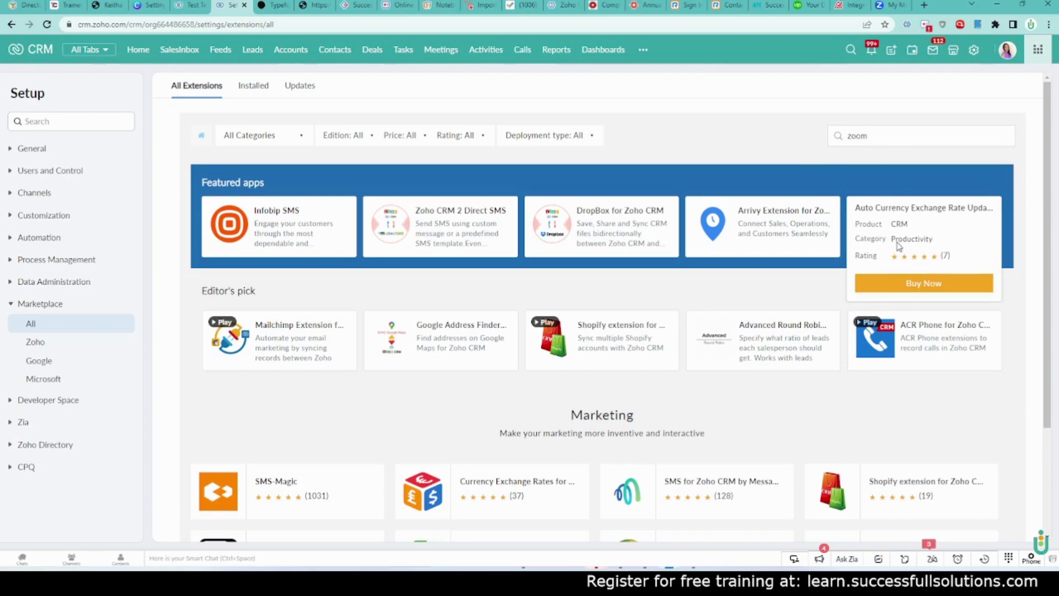
pyautogui.click(899, 161)
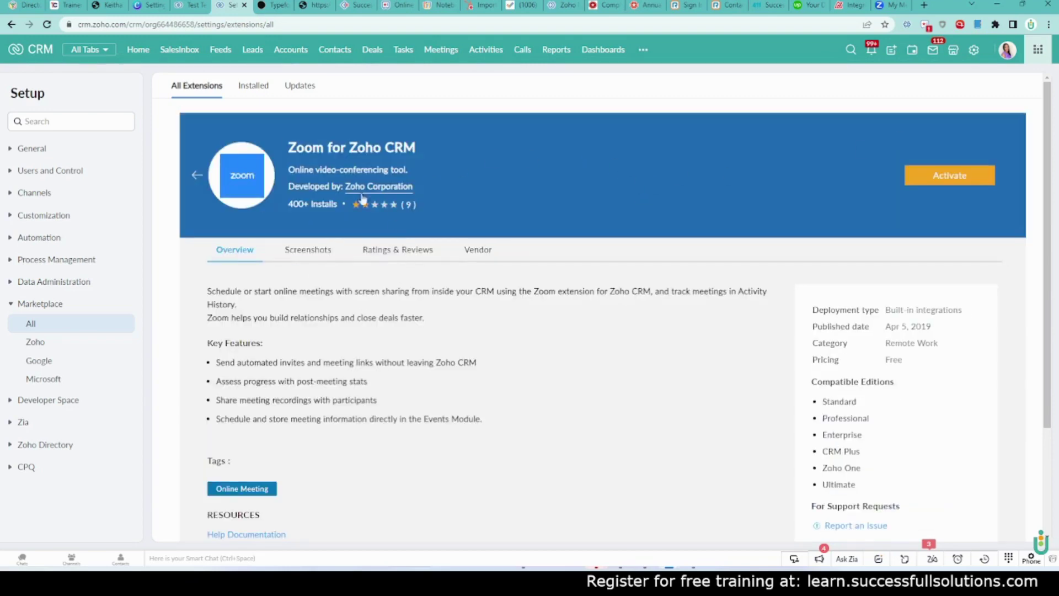
pyautogui.scroll(-2, 293, 309)
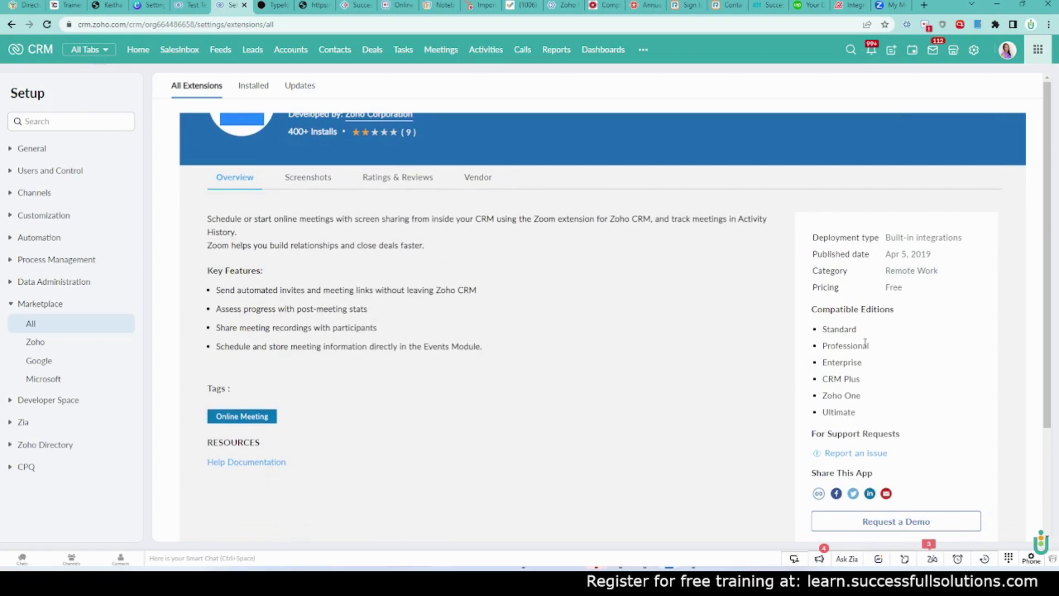
pyautogui.doubleClick(894, 287)
pyautogui.scroll(2, 860, 345)
# Accept the Marketplace terms of service, activate the Zoom extension and enable its meeting integration.
pyautogui.click(963, 178)
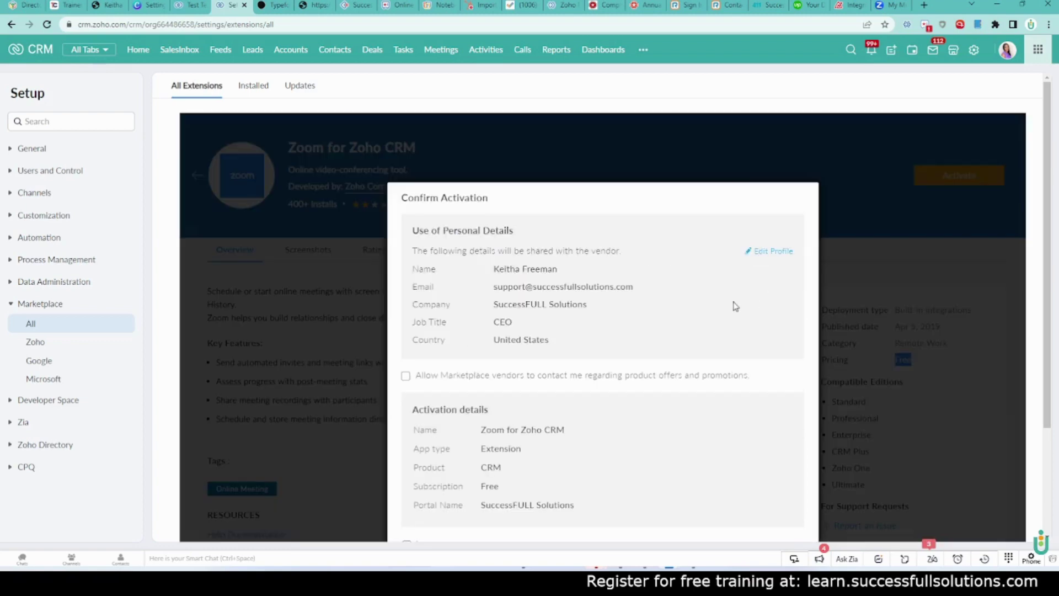
pyautogui.scroll(-3, 426, 486)
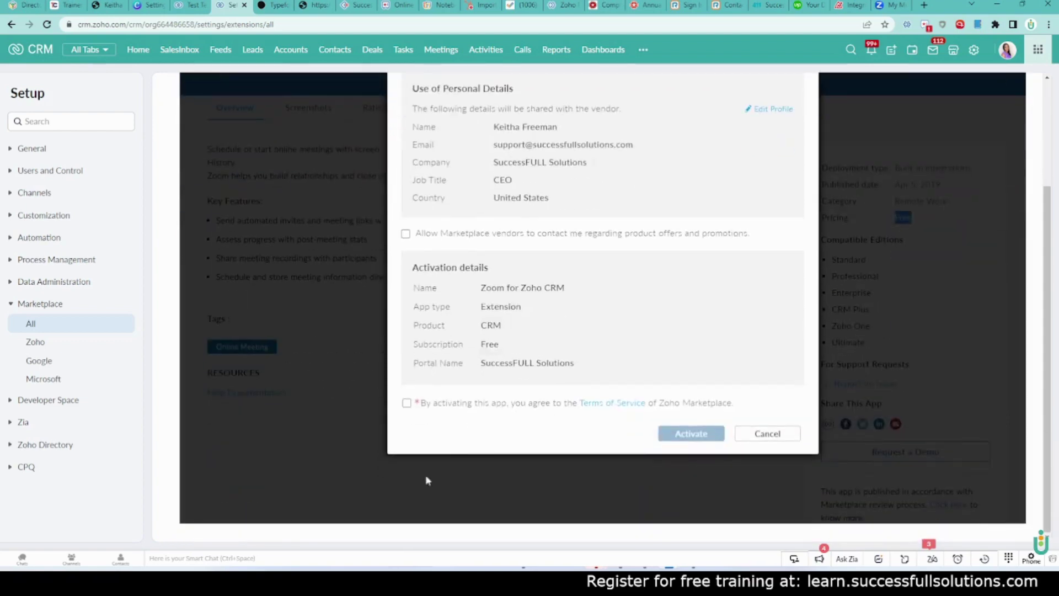
pyautogui.click(407, 403)
pyautogui.click(692, 437)
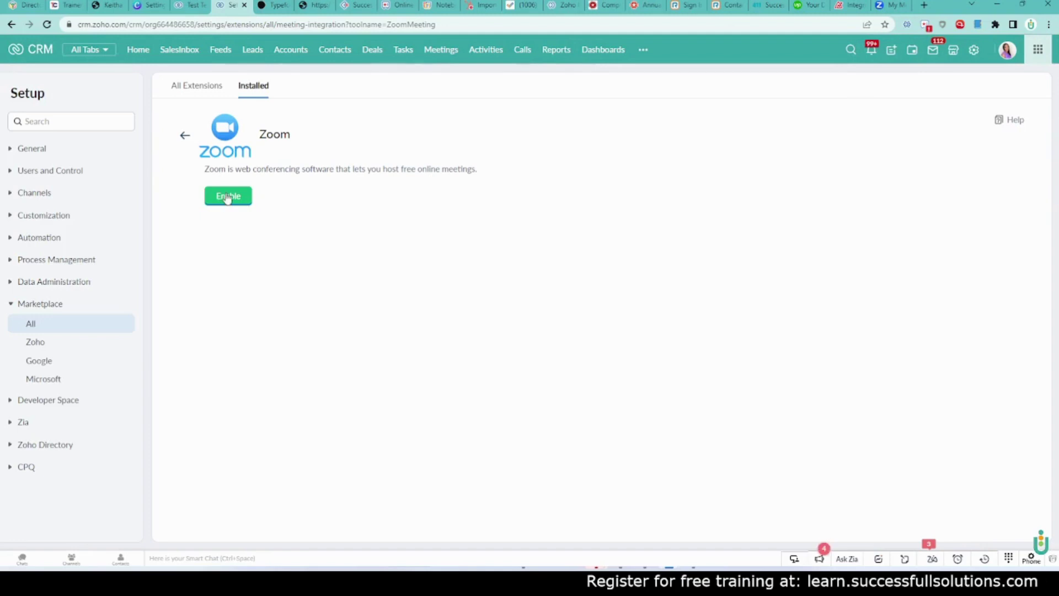
pyautogui.click(227, 199)
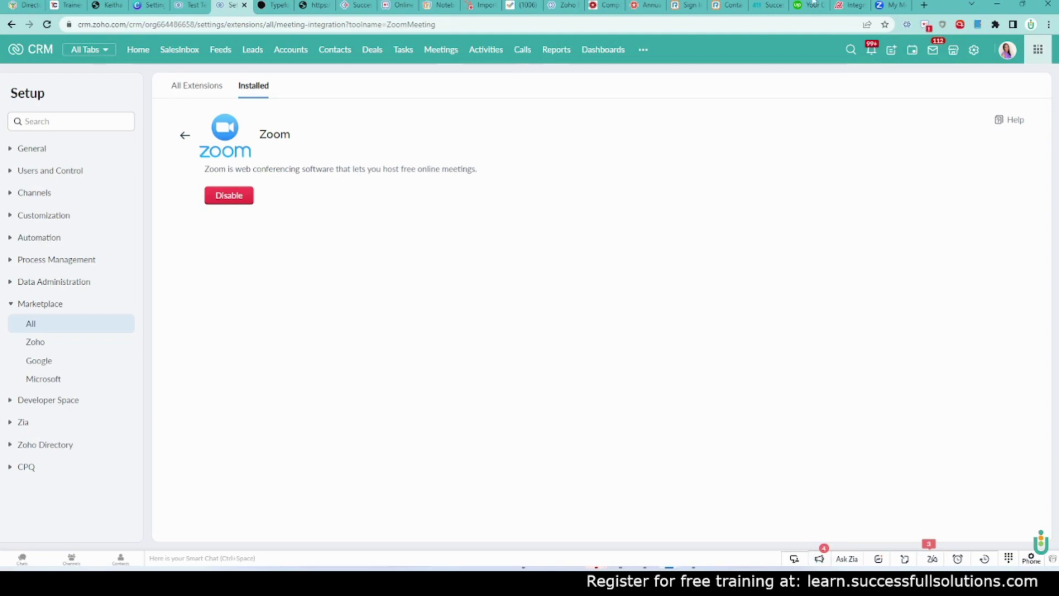
# Check the Zoom meetings tab, then open the test lead's record and its more-actions list.
pyautogui.click(892, 5)
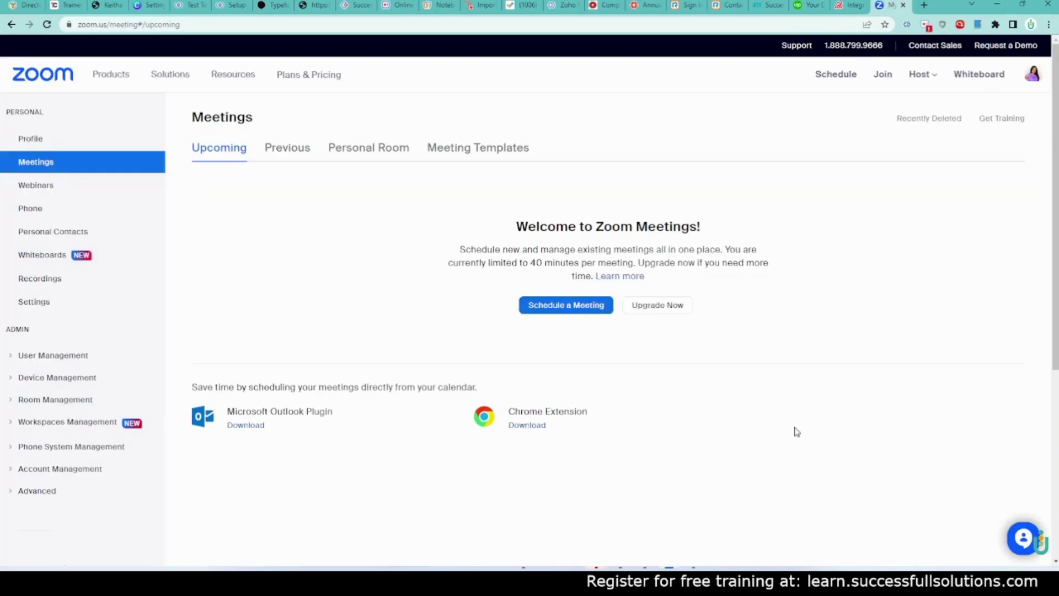
pyautogui.click(232, 4)
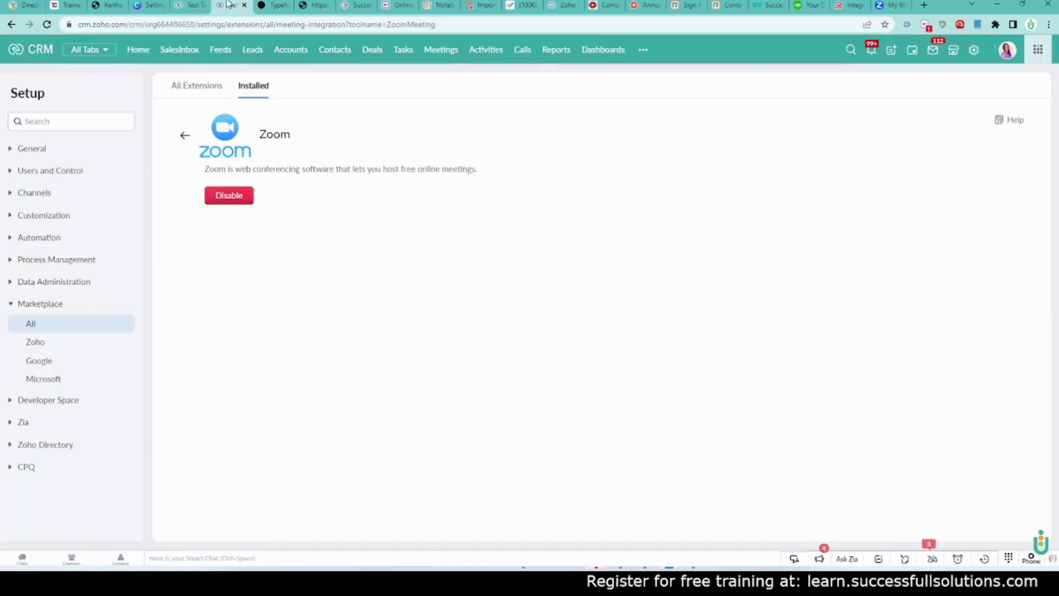
pyautogui.click(181, 7)
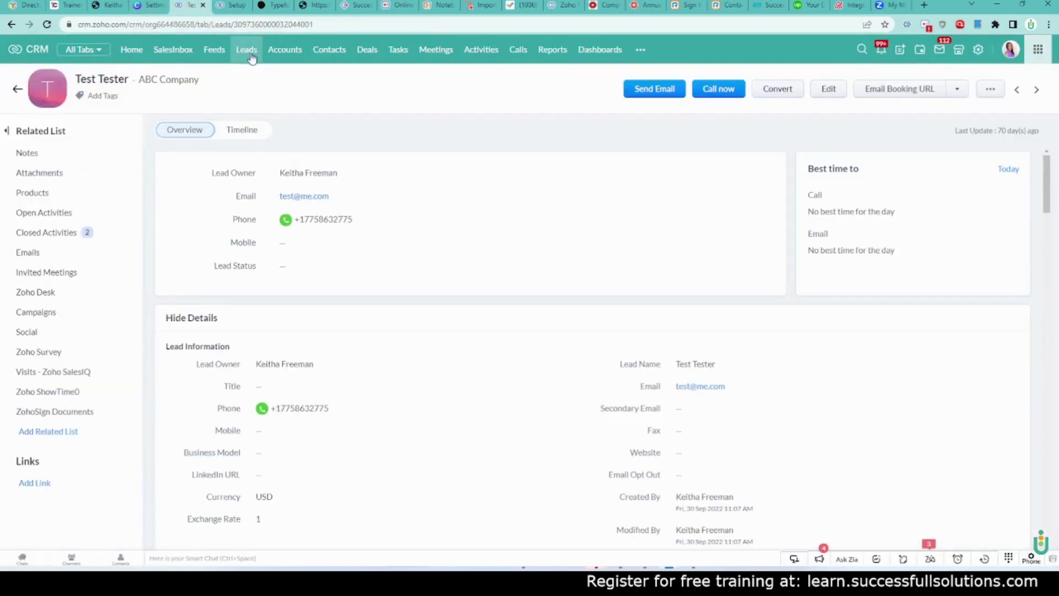
pyautogui.click(997, 91)
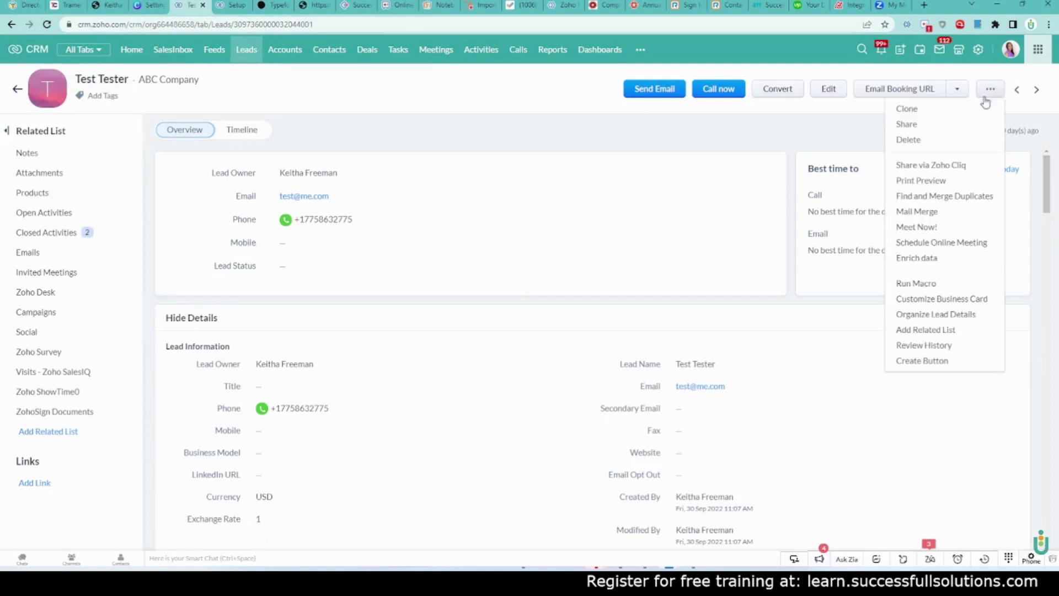
# Start a new online meeting for the lead and retitle it 'Zoom Meeting'.
pyautogui.click(957, 246)
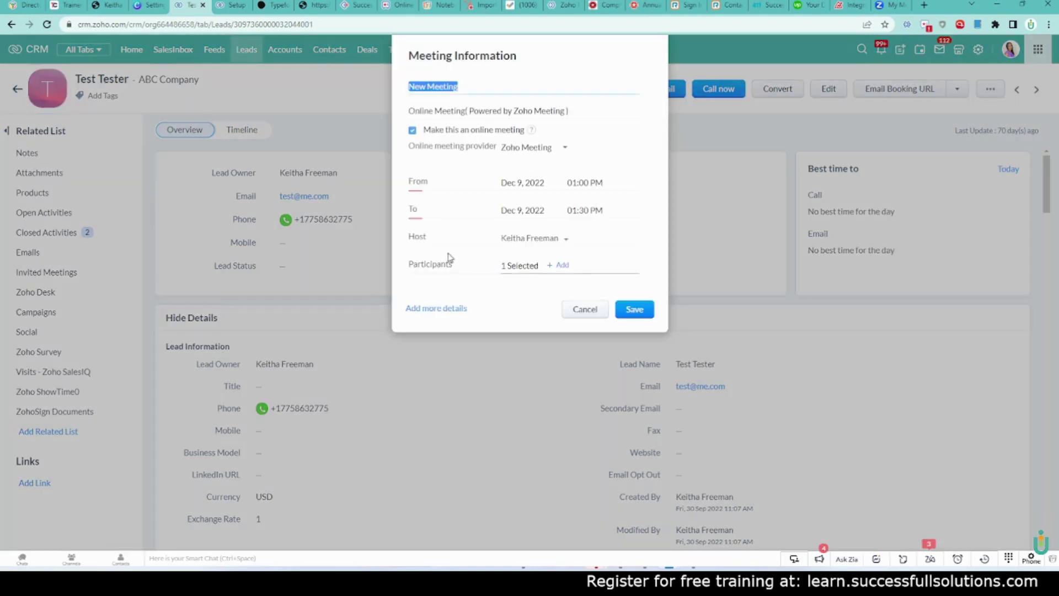
pyautogui.click(432, 85)
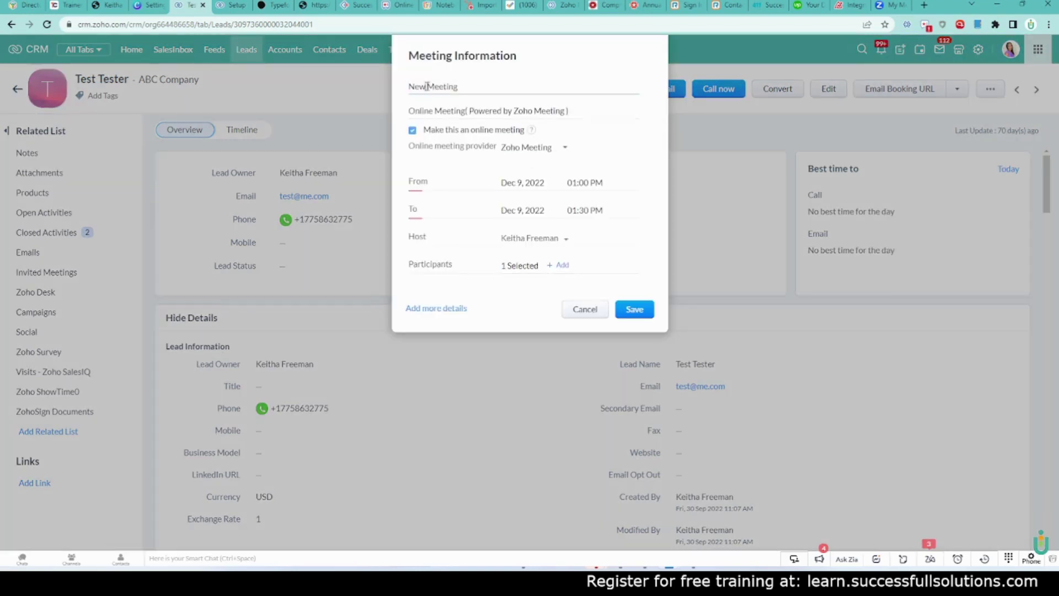
pyautogui.press('BackSpace')
pyautogui.press('BackSpace')
pyautogui.press('BackSpace')
pyautogui.press('BackSpace')
pyautogui.write('Zoom')
# Make it an online Zoom meeting, authorize the Zoom account, and save it for Dec 9, 1:00–1:30 PM.
pyautogui.click(413, 131)
pyautogui.click(550, 154)
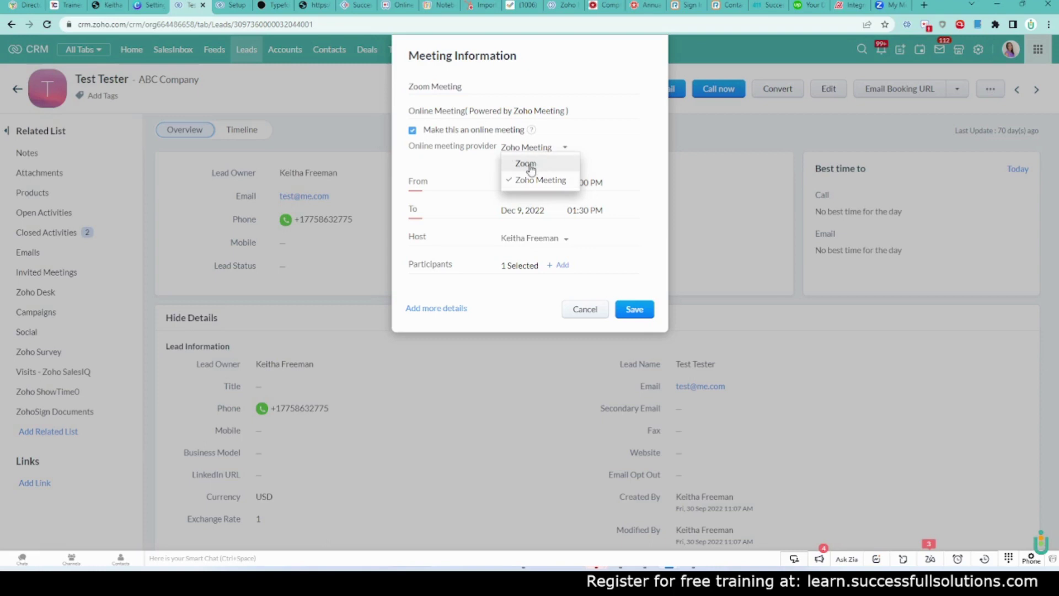
pyautogui.click(532, 165)
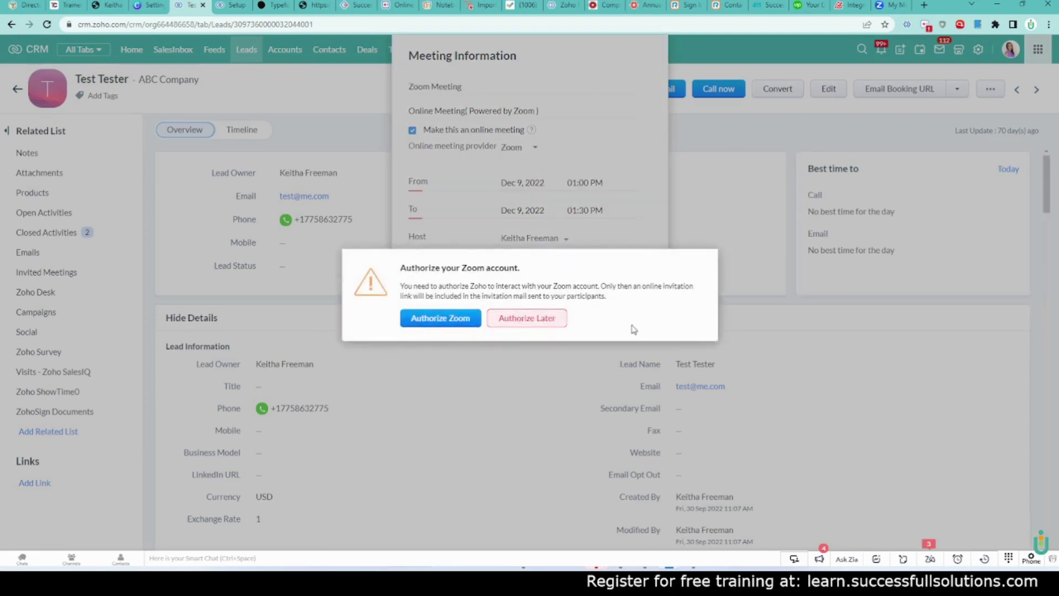
pyautogui.click(455, 317)
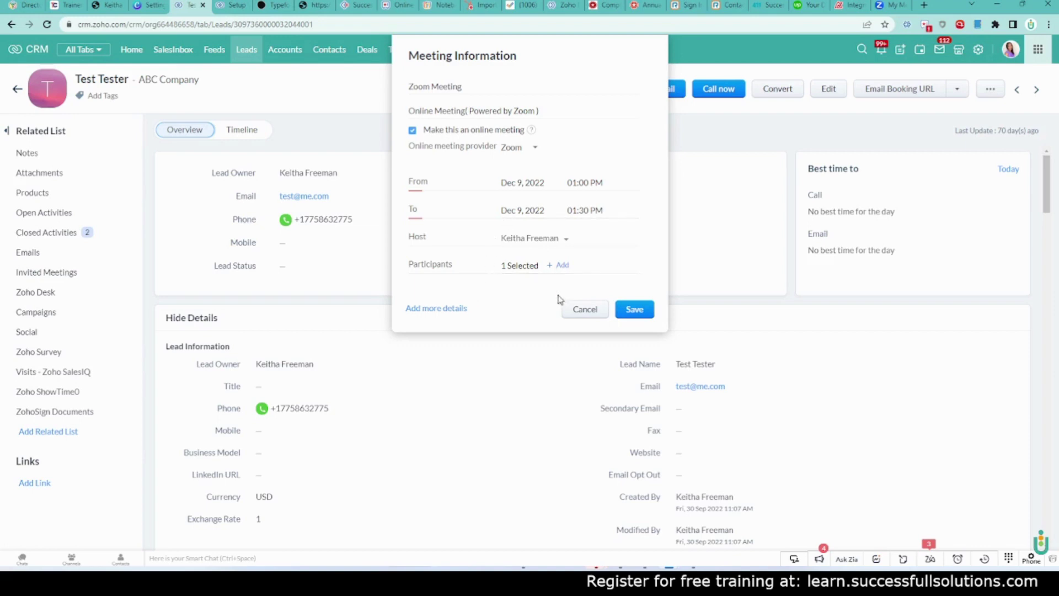
pyautogui.click(643, 313)
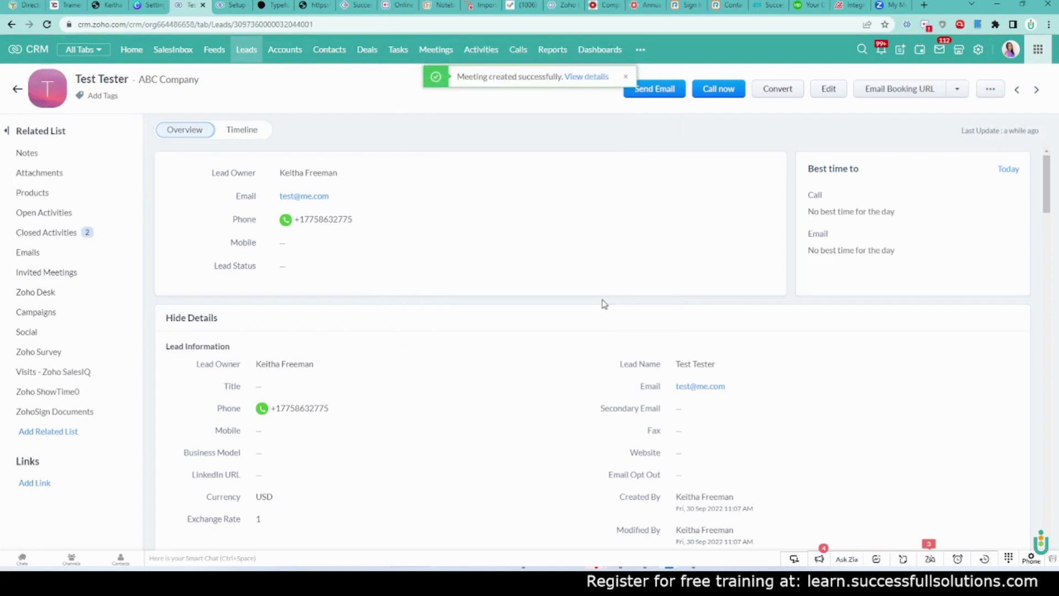
# Reload the Zoom meetings page to see the new 1:00–1:30 PM meeting, then return to the Test Tester lead.
pyautogui.click(886, 5)
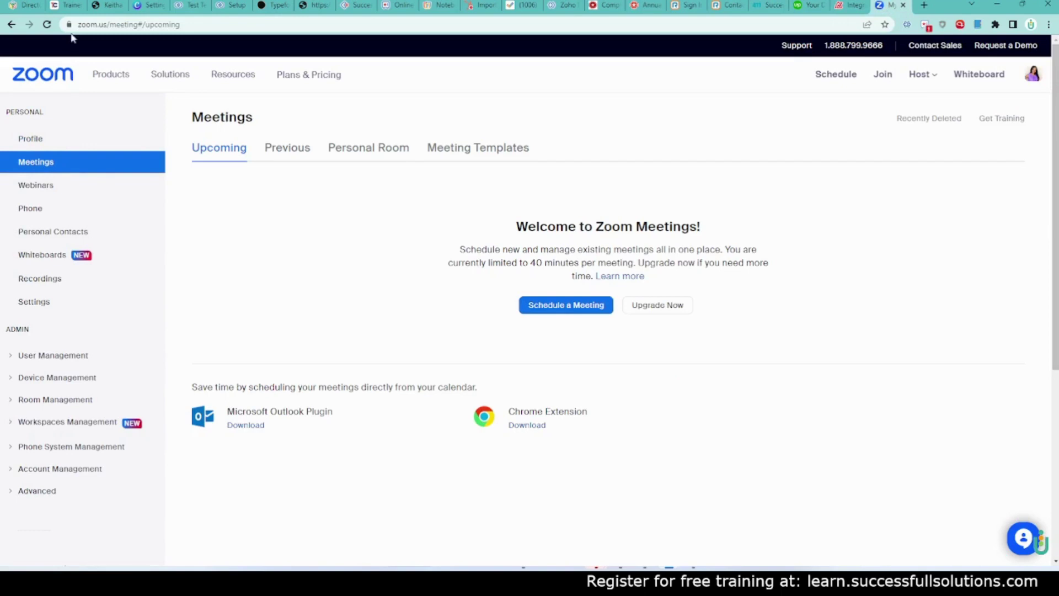
pyautogui.click(46, 24)
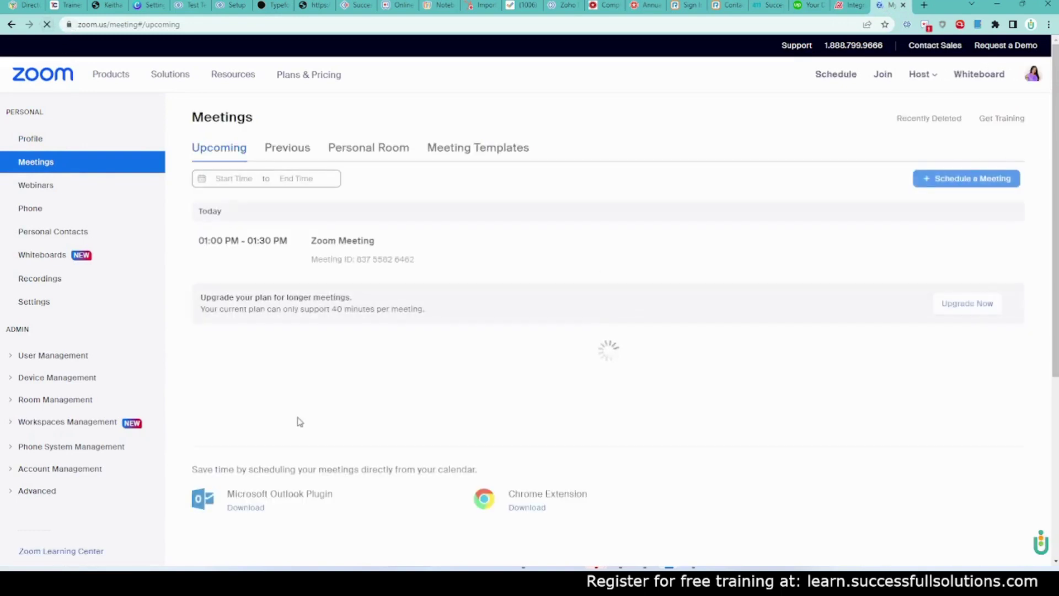
pyautogui.moveTo(198, 244)
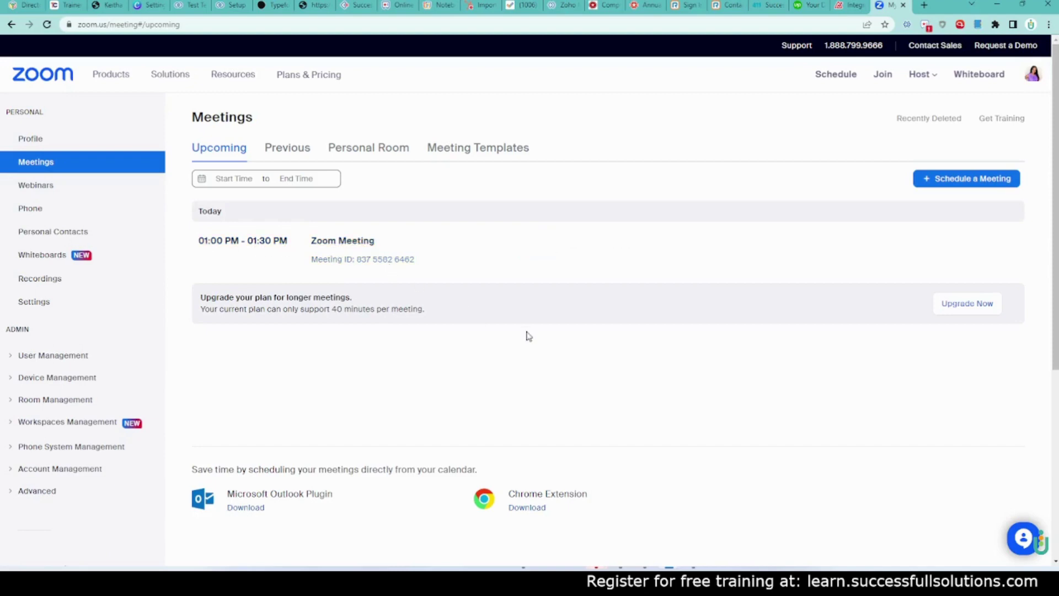
pyautogui.click(184, 6)
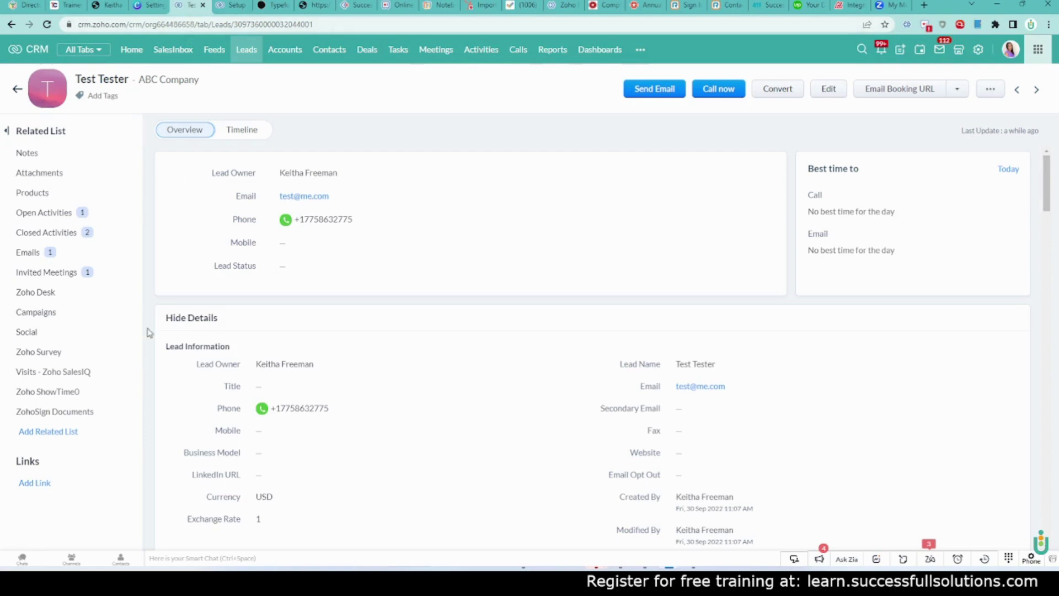
# Open the Dec 9, 01:00 PM Zoom Meeting from the CRM Meetings list and review its details.
pyautogui.click(436, 50)
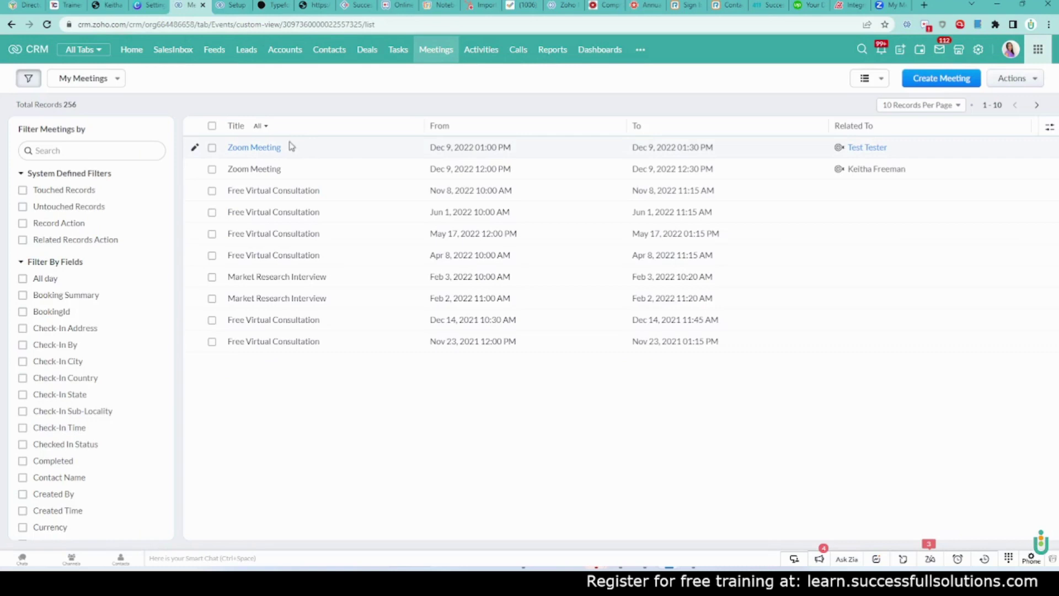
pyautogui.moveTo(513, 149); pyautogui.dragTo(432, 147)
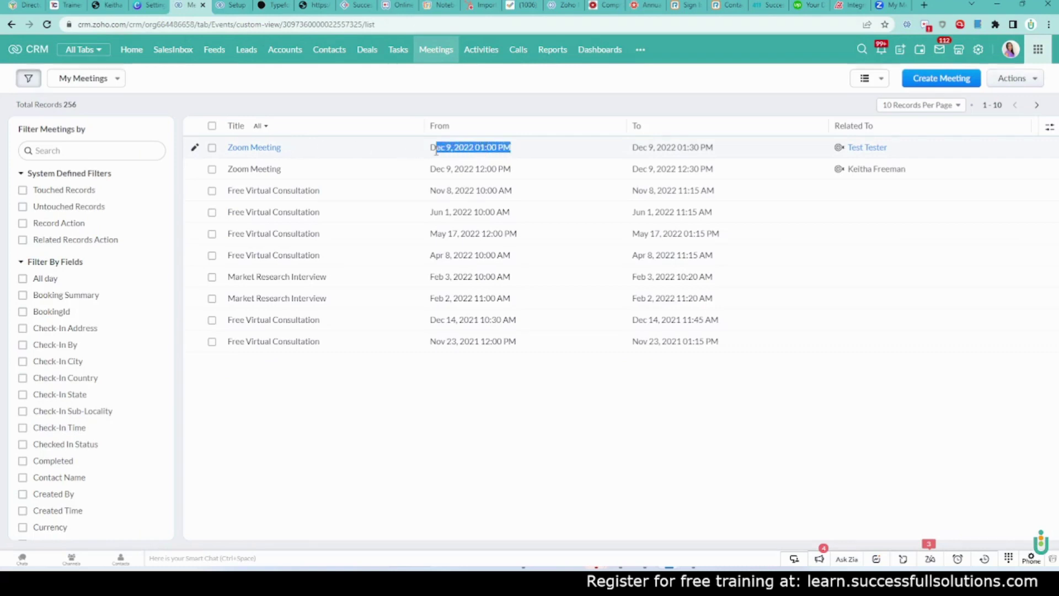
pyautogui.click(301, 152)
pyautogui.click(267, 155)
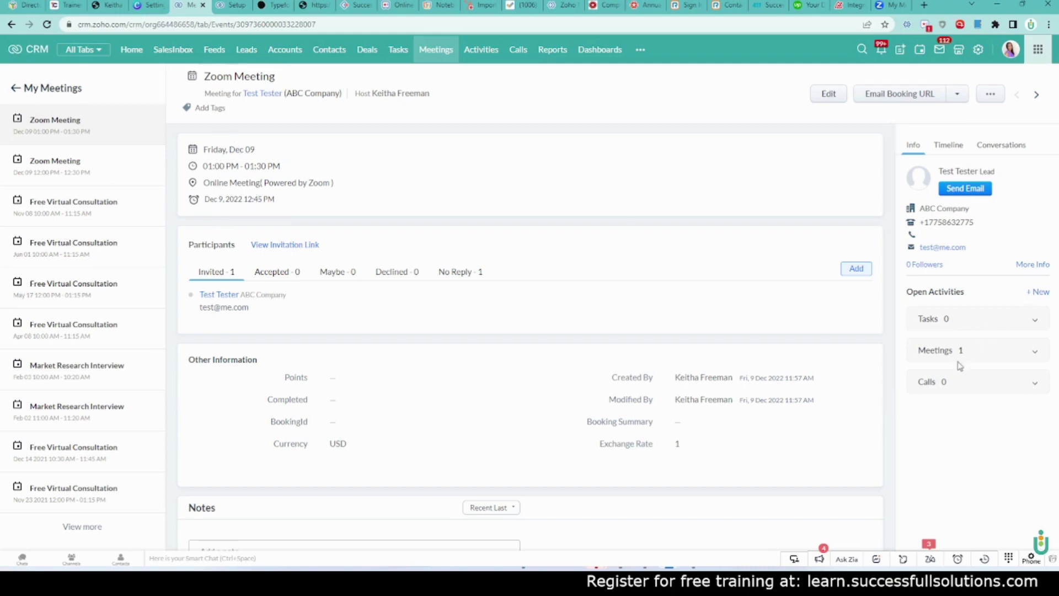
pyautogui.scroll(-4, 678, 357)
pyautogui.scroll(4, 661, 314)
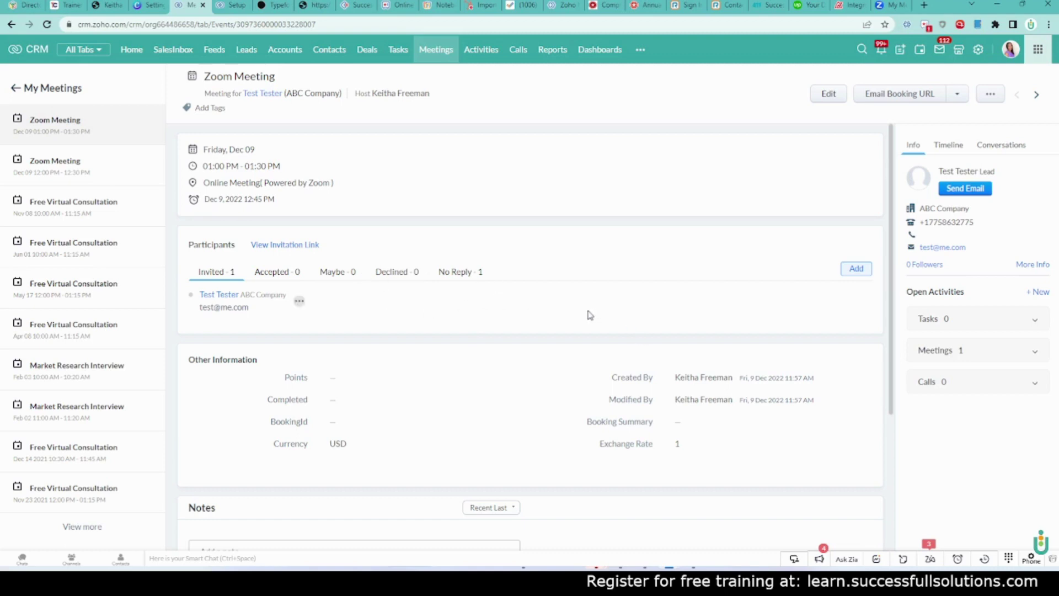
# Cancel the Dec 9 Zoom Meeting without emailing guests, then reopen its record.
pyautogui.click(990, 94)
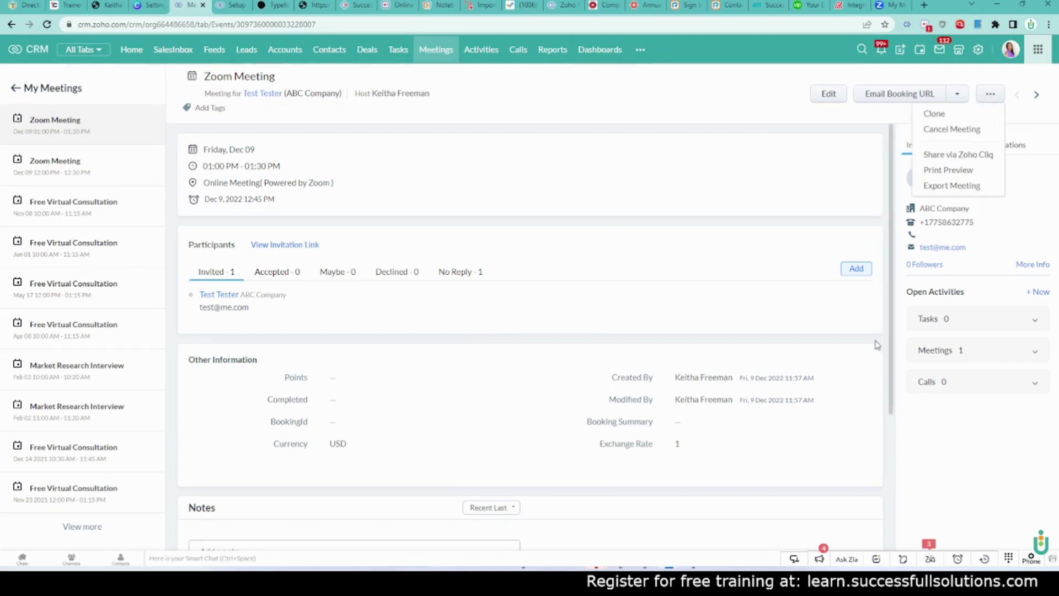
pyautogui.click(957, 130)
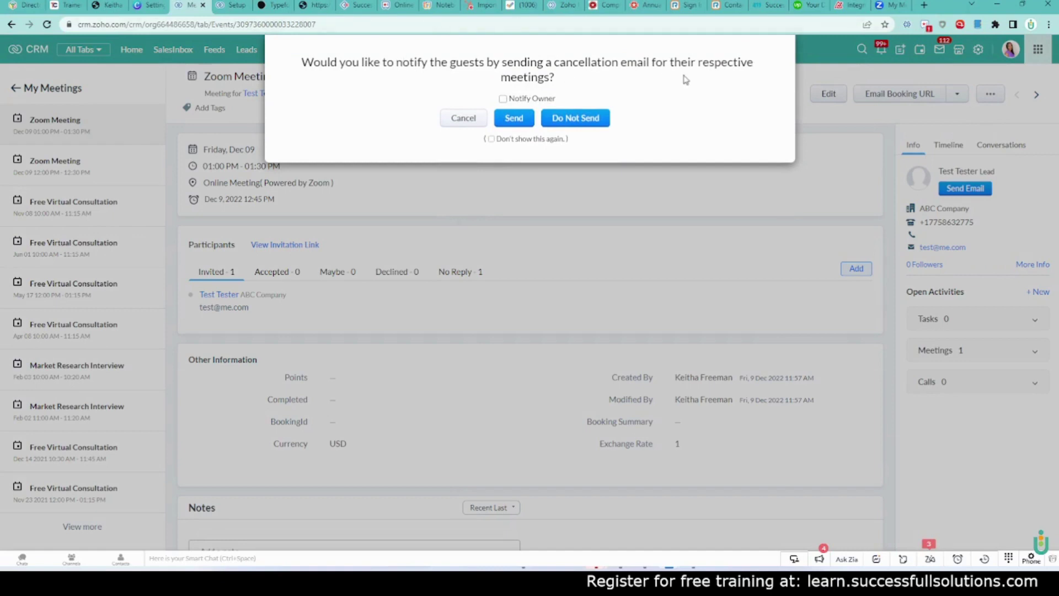
pyautogui.click(576, 118)
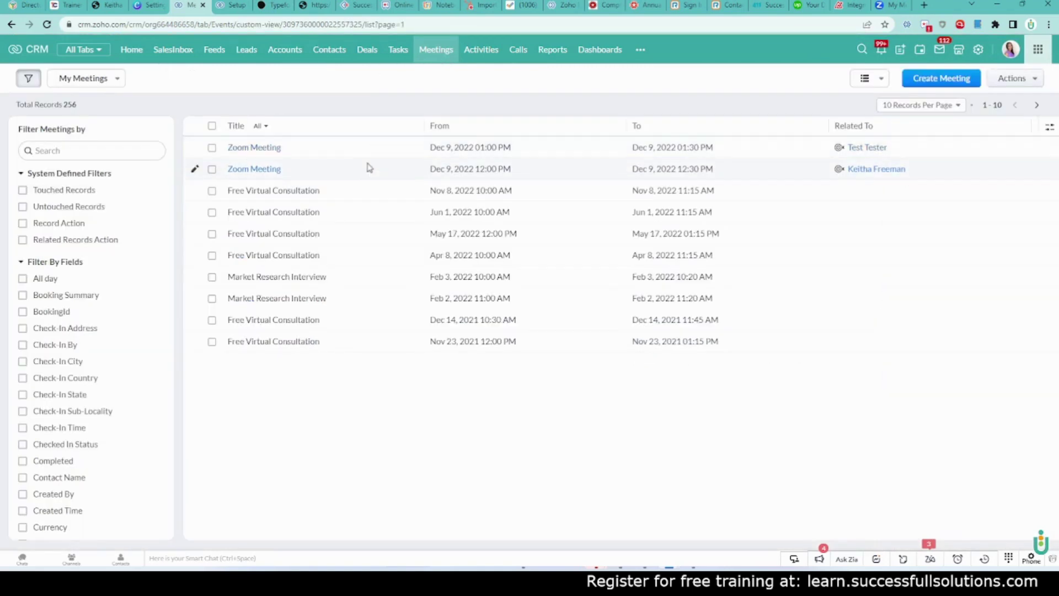
pyautogui.click(279, 148)
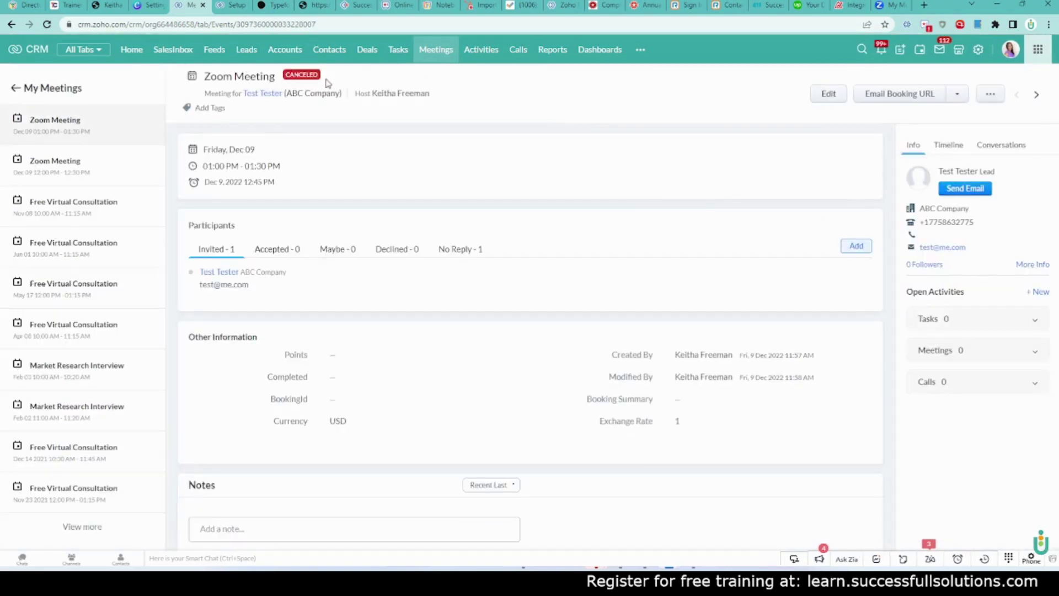
# Reload the Zoom meetings page to confirm the canceled meeting is gone.
pyautogui.click(882, 7)
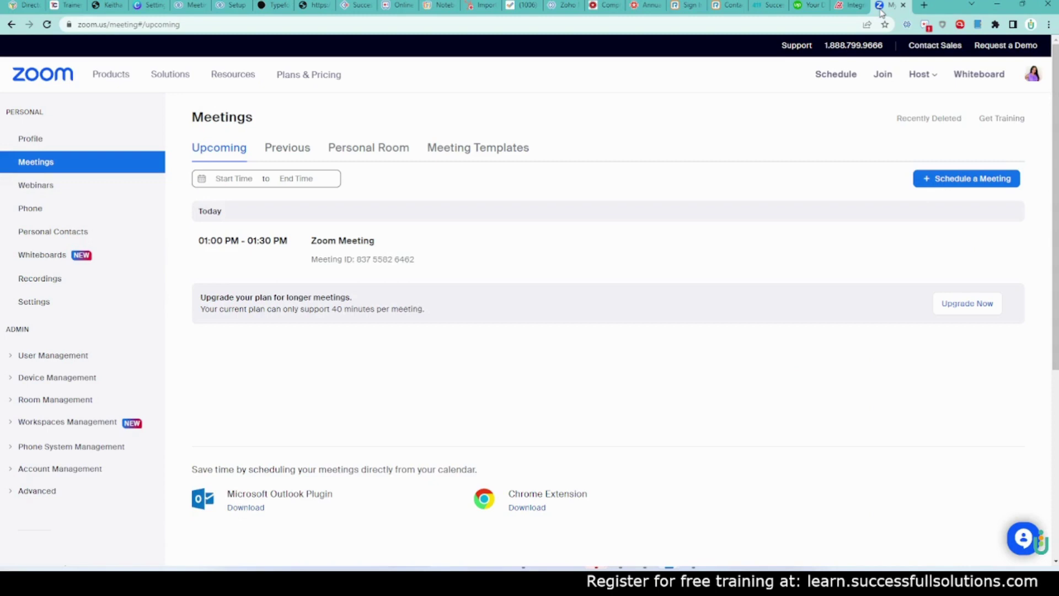
pyautogui.click(46, 24)
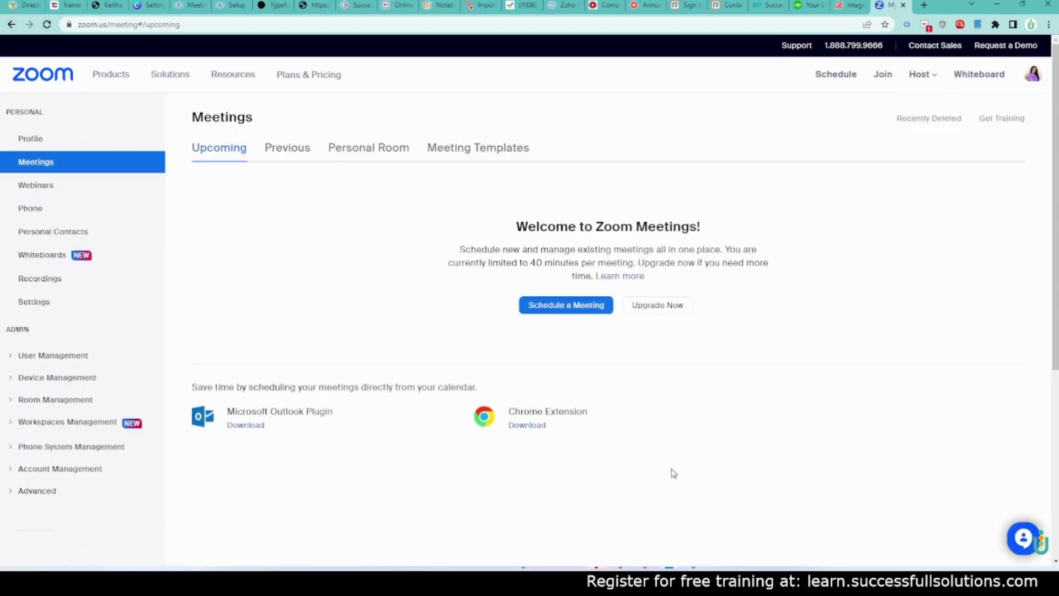
# Go back to the canceled Zoom Meeting record in the Zoho CRM tab.
pyautogui.click(186, 7)
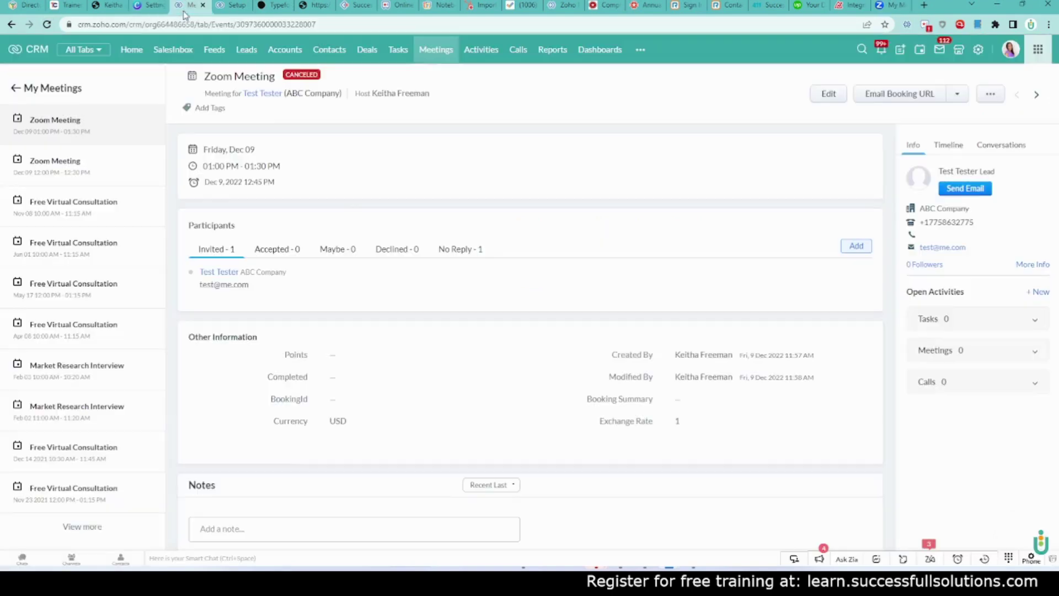